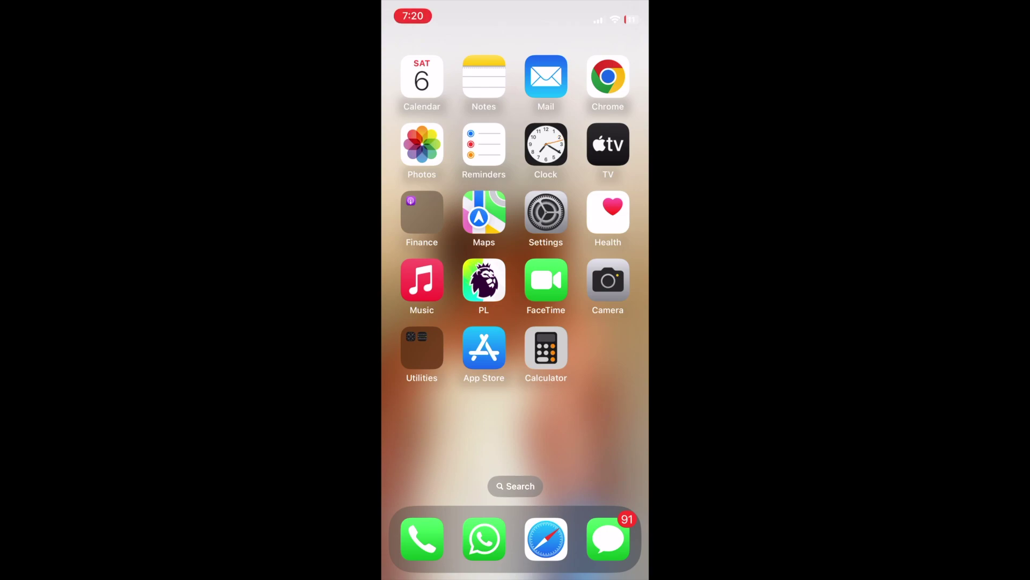
Open the Notes app to reach the '3 gallon oil paint' shopping list note.
click(484, 77)
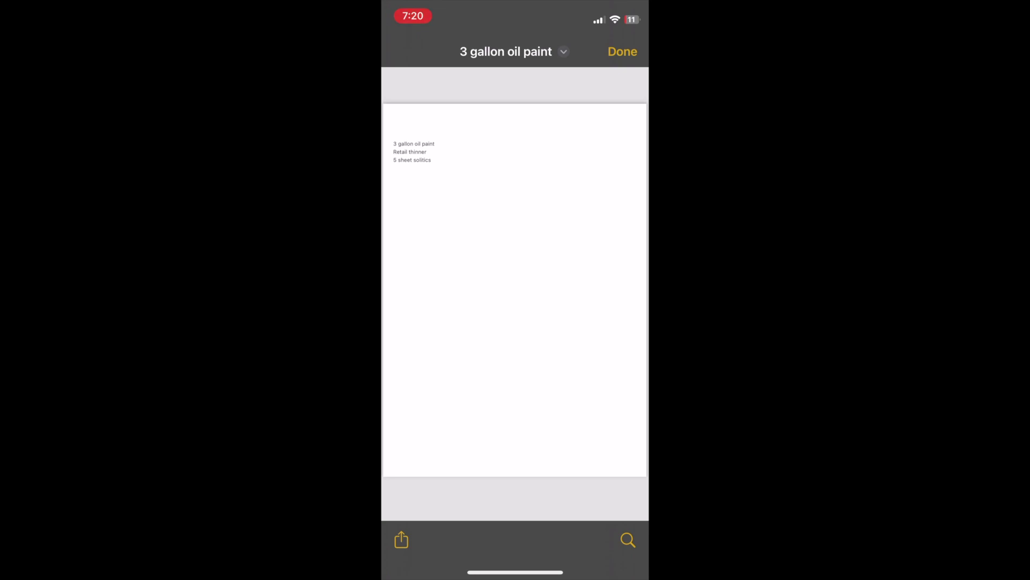
Save the '3 gallon oil paint' PDF to iCloud Drive via Save to Files, then close the preview.
click(402, 540)
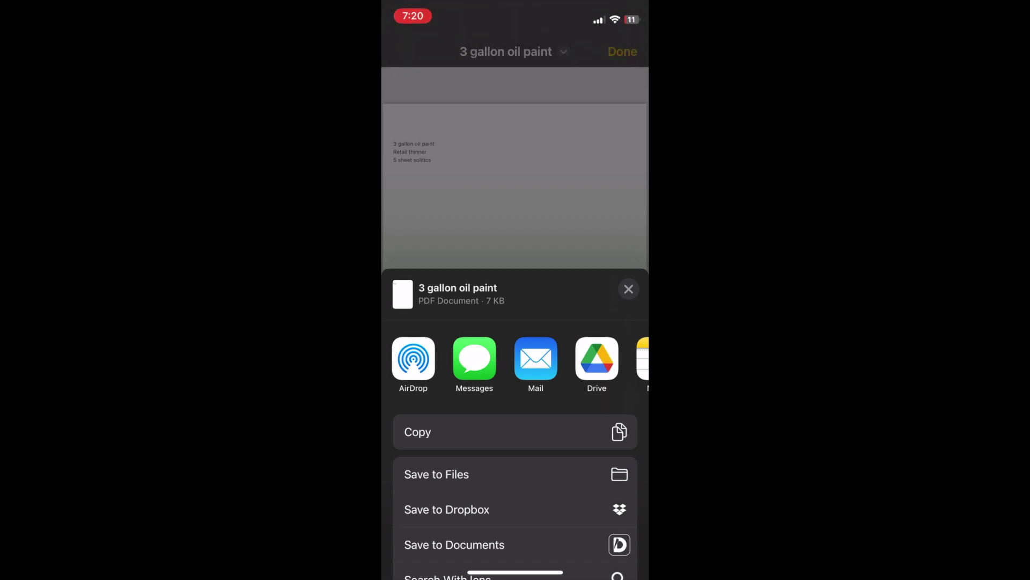
click(437, 474)
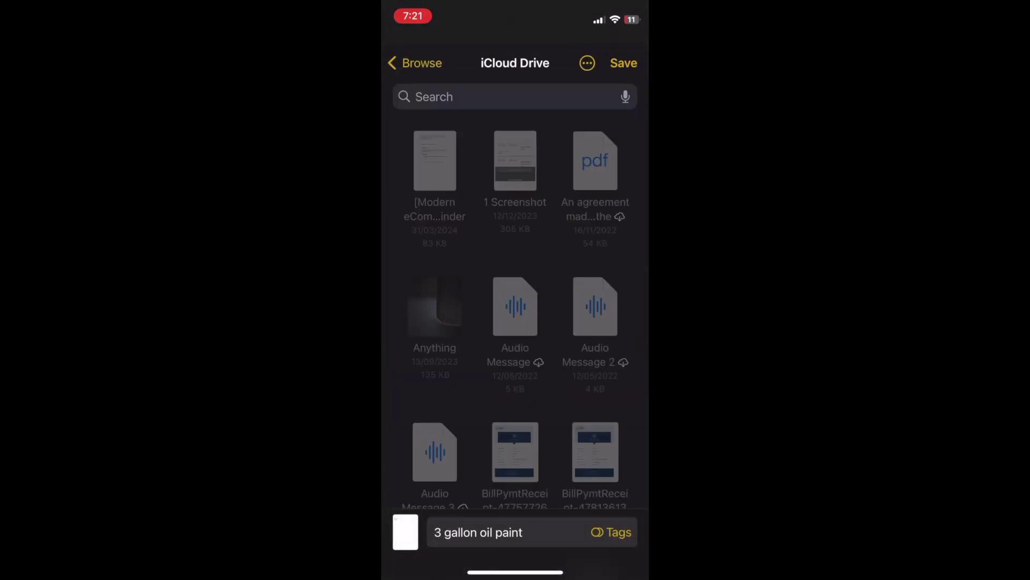
click(623, 63)
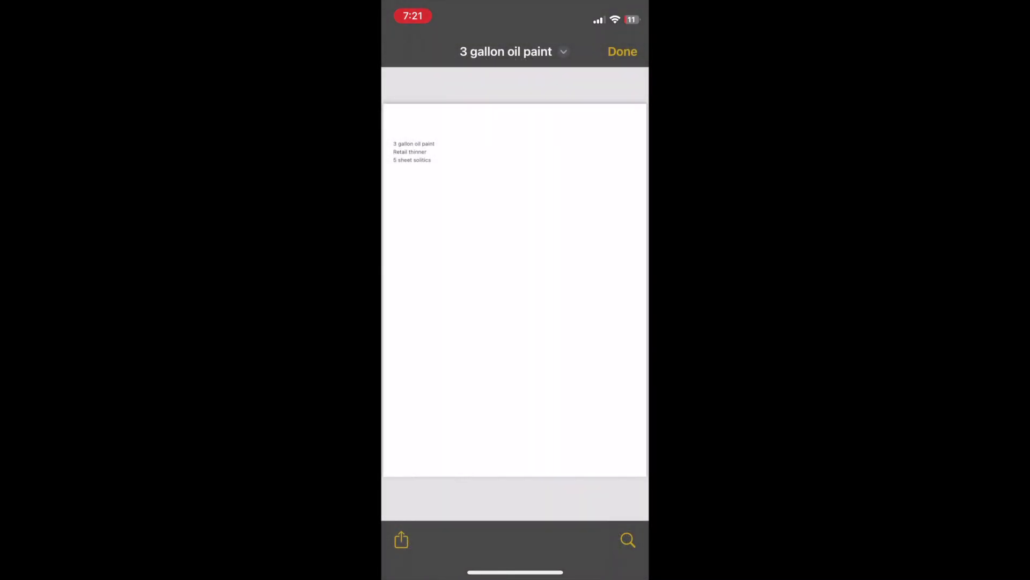
click(623, 51)
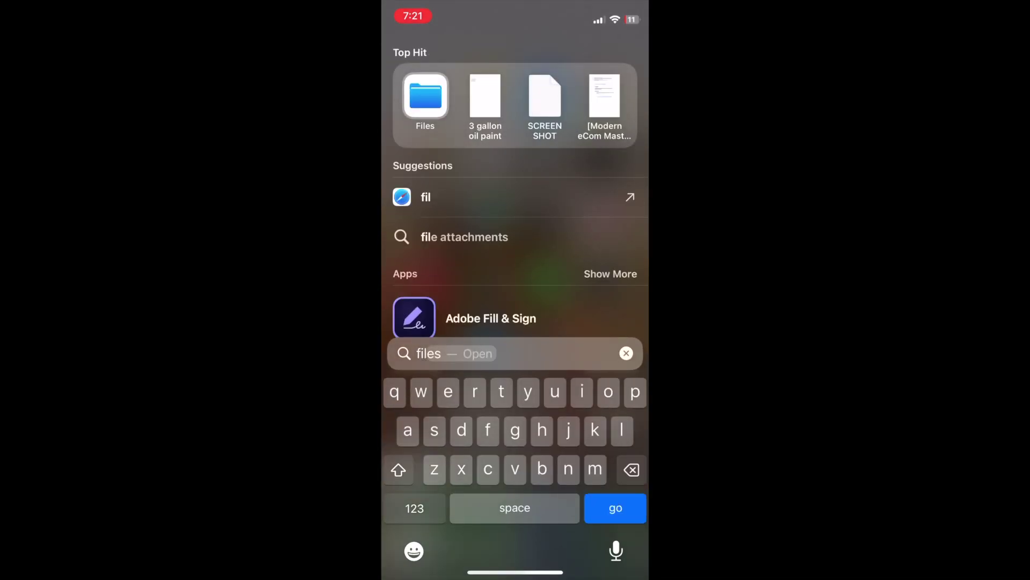
Launch the Files app from a Spotlight search for 'files'.
key(Return)
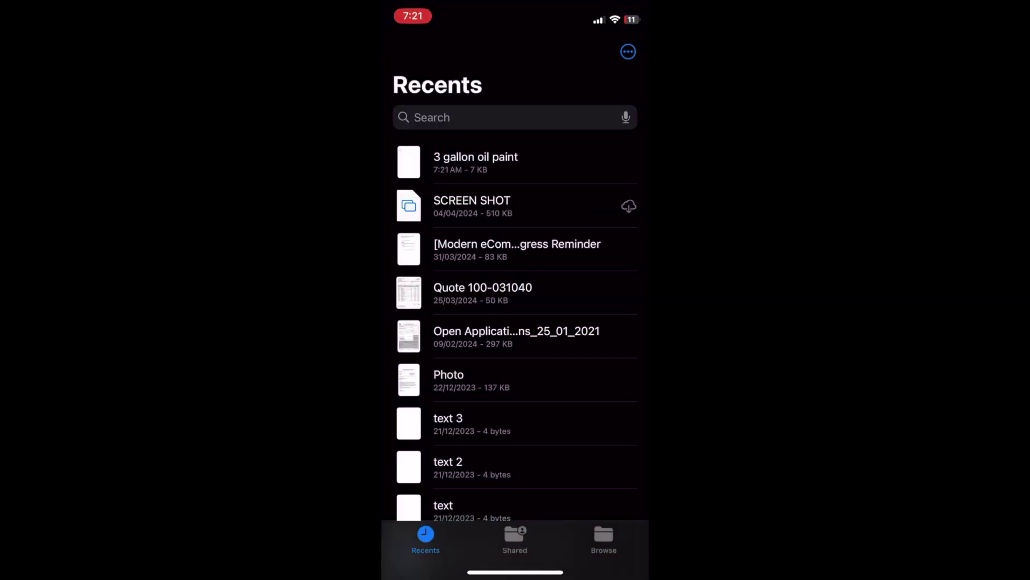
Open the '3 gallon oil paint' PDF from Files Recents.
click(475, 161)
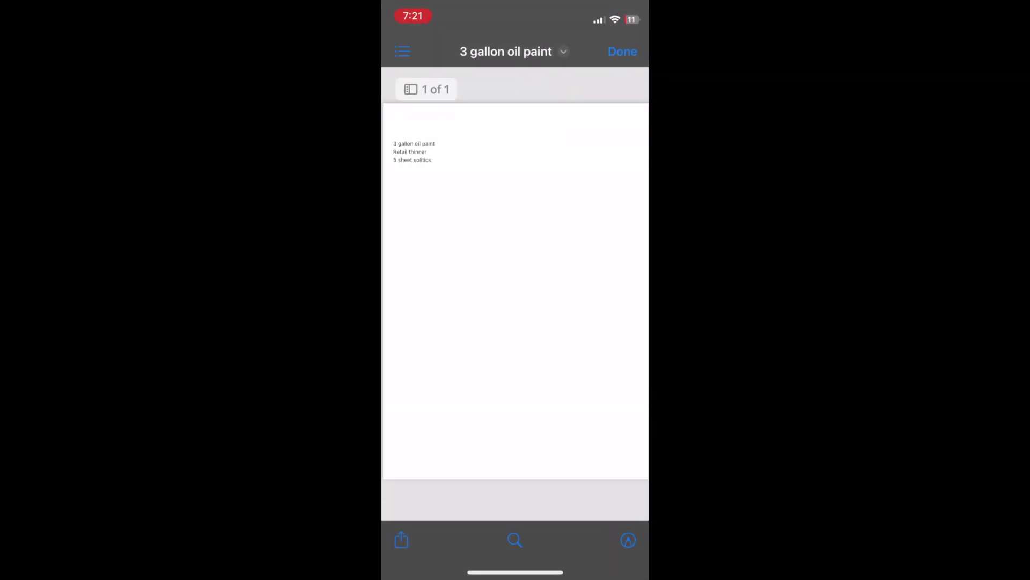